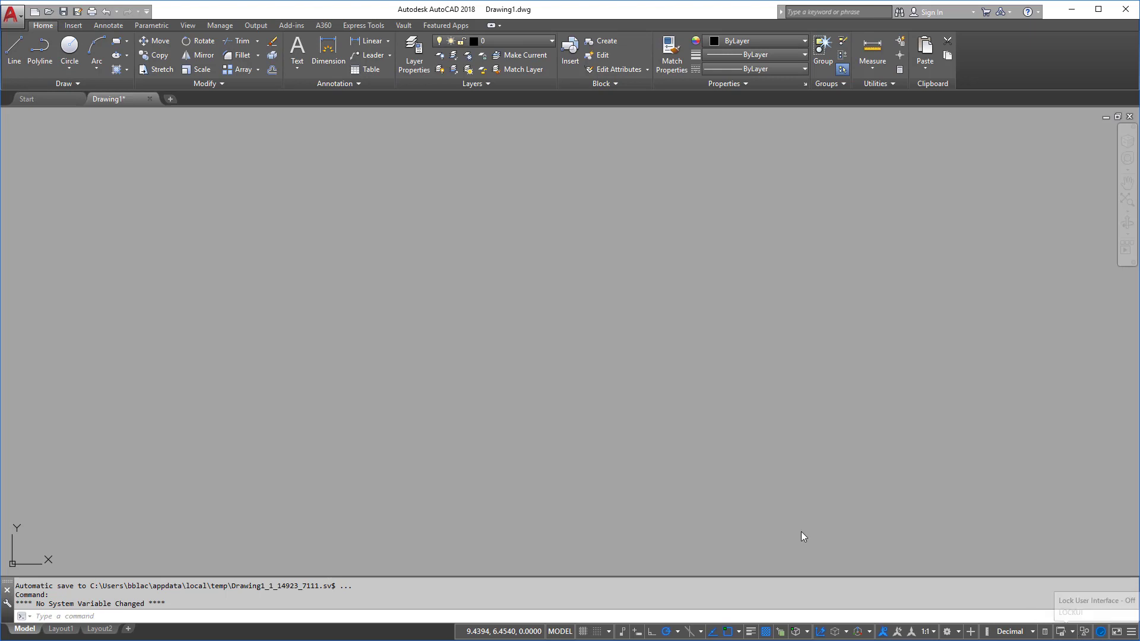
Browse the application menu's entries, then close it without choosing anything
{"action": "left_click", "coordinate": [19, 19]}
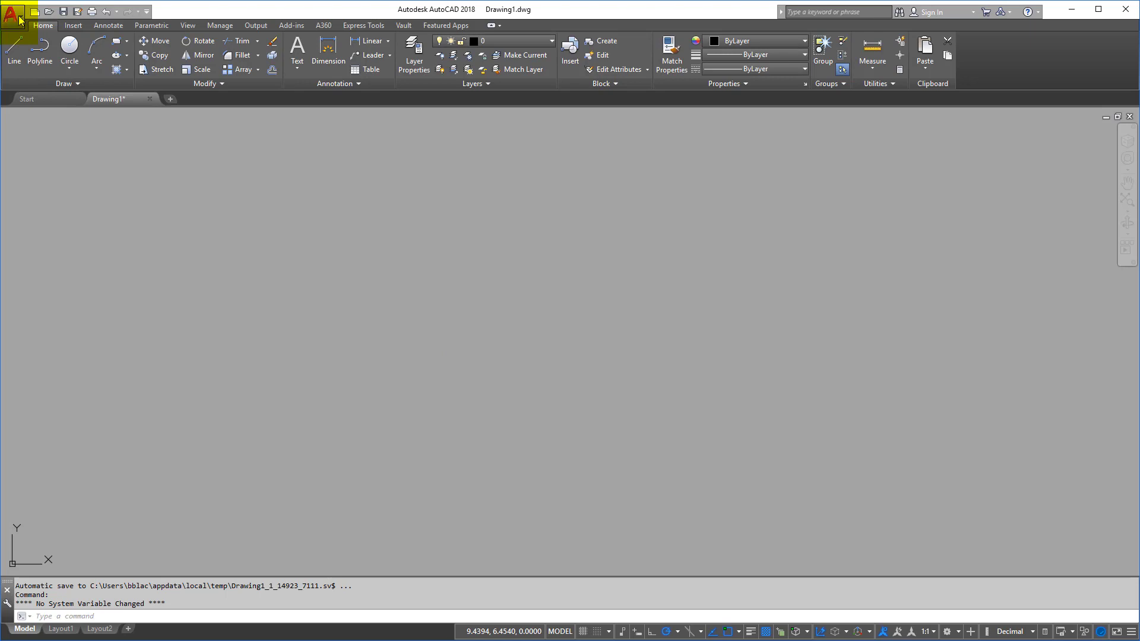
{"action": "mouse_move", "coordinate": [47, 102]}
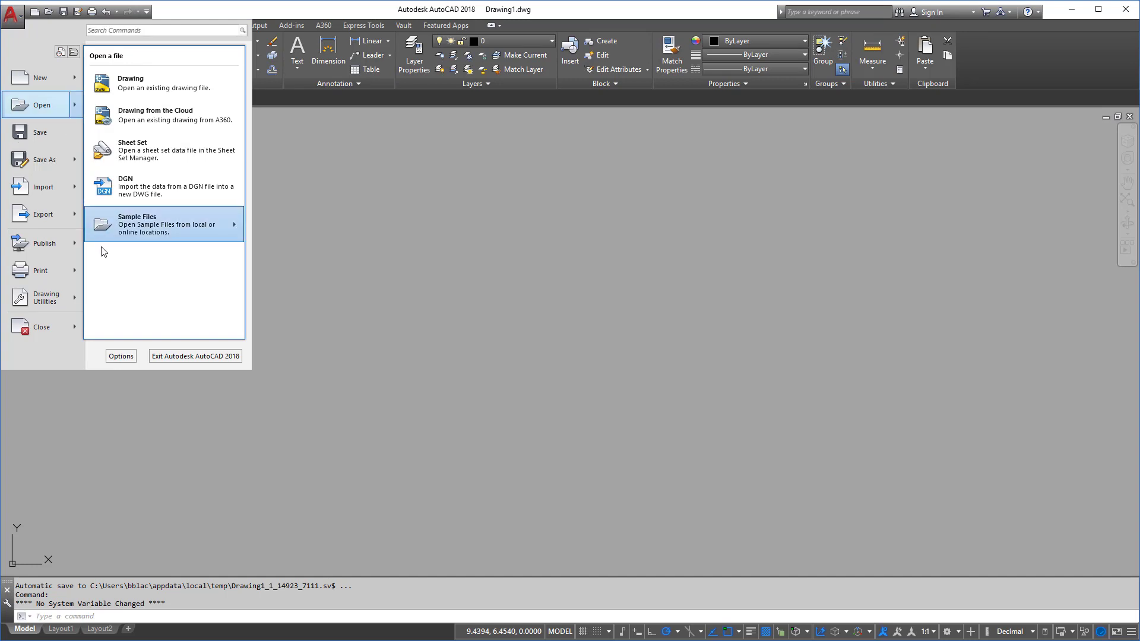
{"action": "mouse_move", "coordinate": [64, 272]}
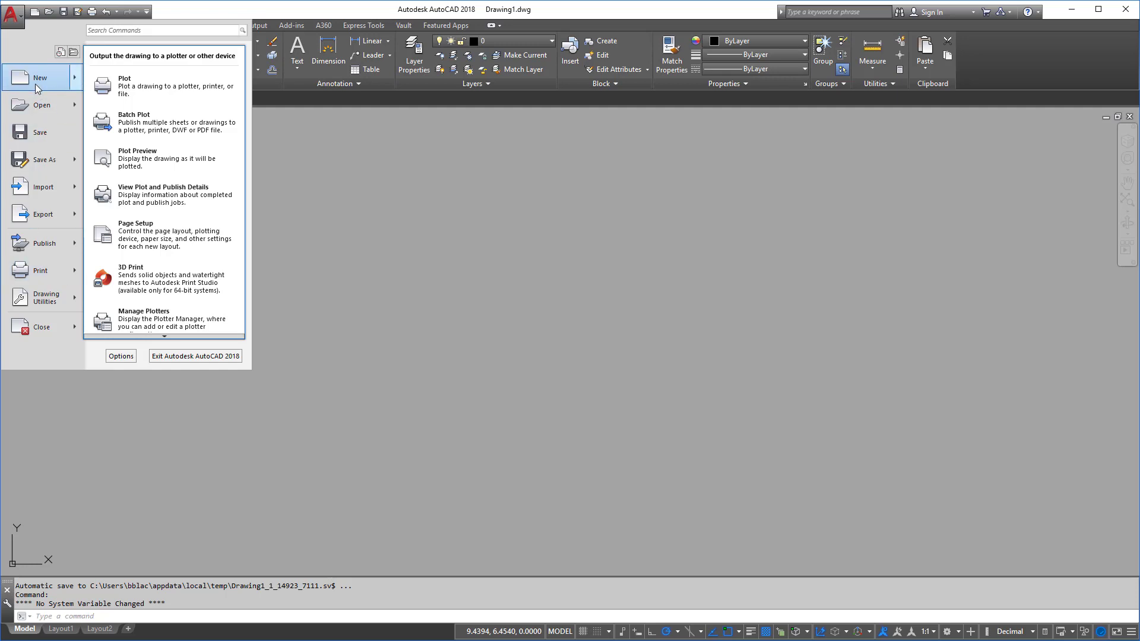
{"action": "mouse_move", "coordinate": [35, 84]}
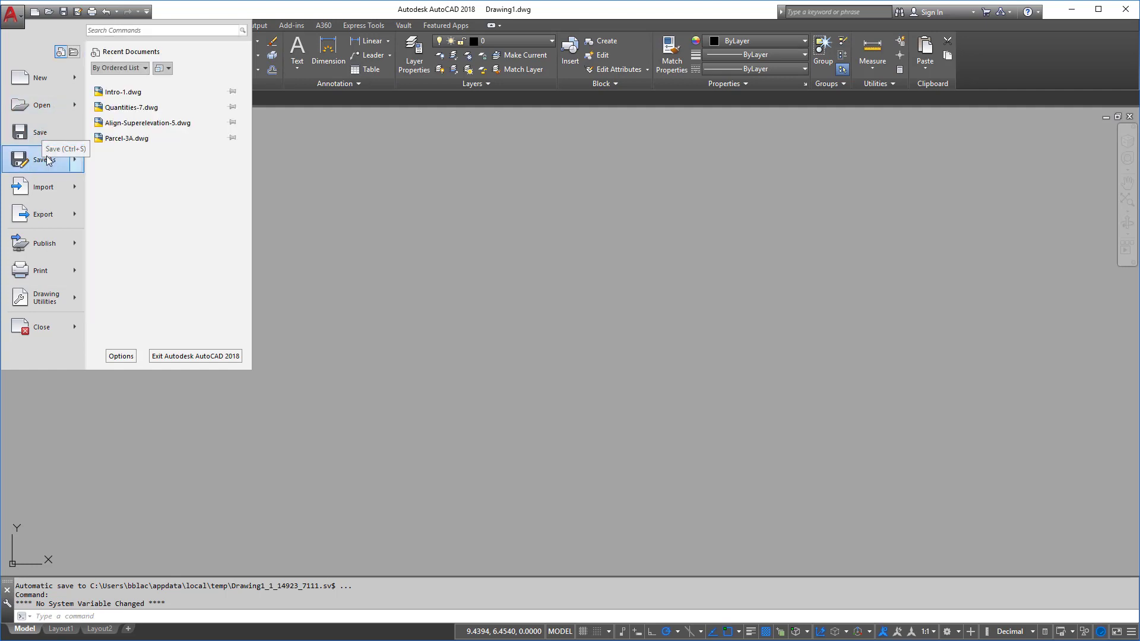
{"action": "mouse_move", "coordinate": [48, 160]}
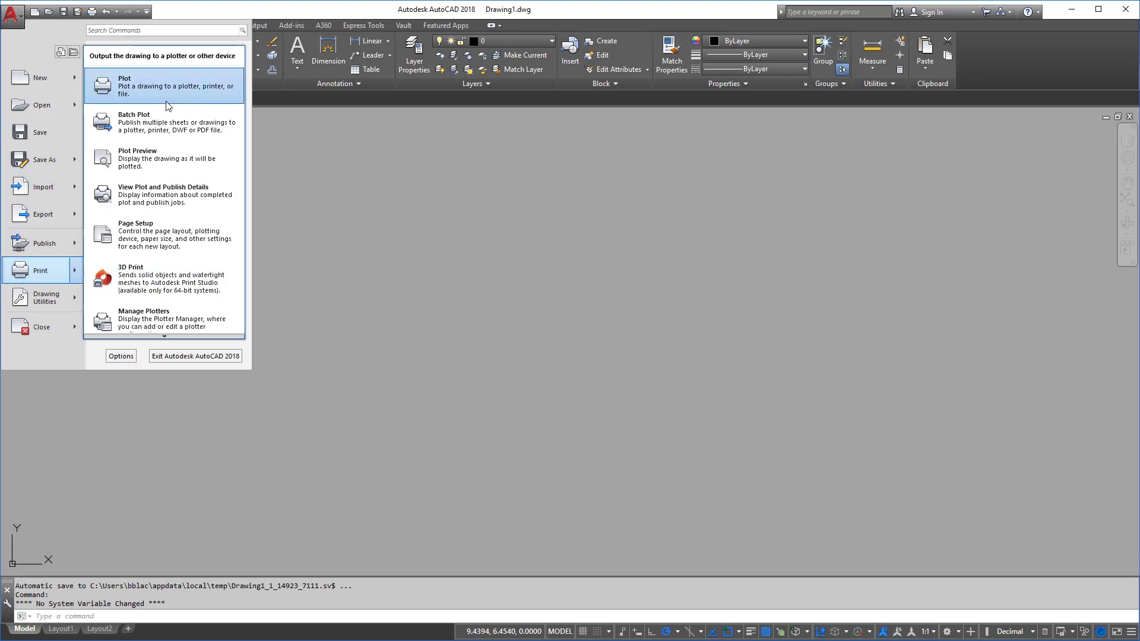
{"action": "scroll", "coordinate": [167, 337], "scroll_direction": "down", "scroll_amount": 2}
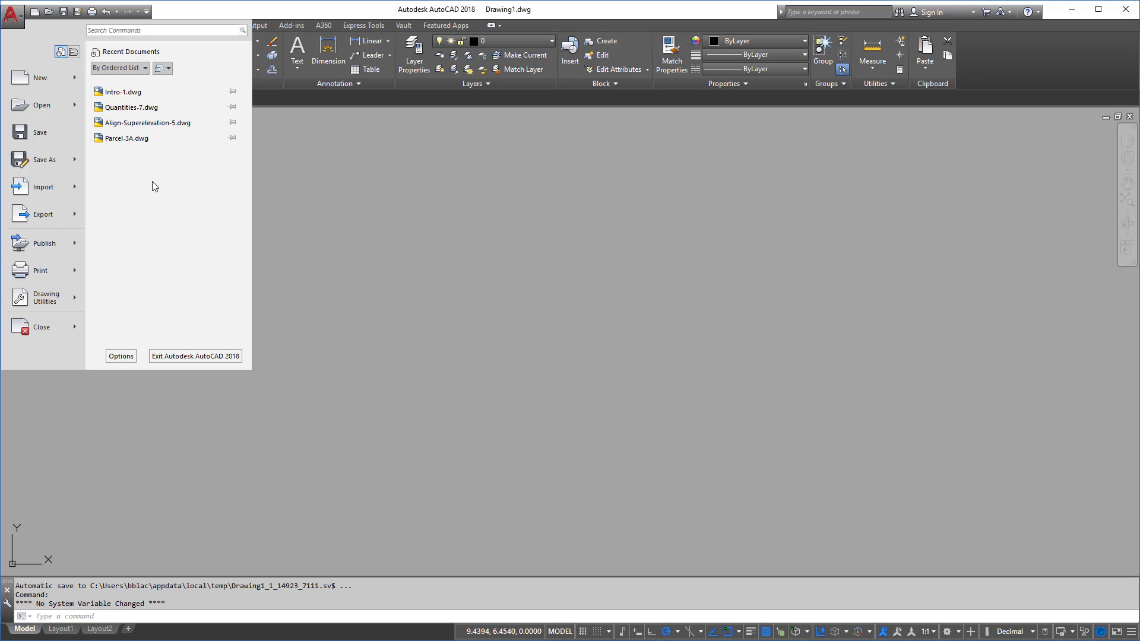
{"action": "left_click", "coordinate": [301, 174]}
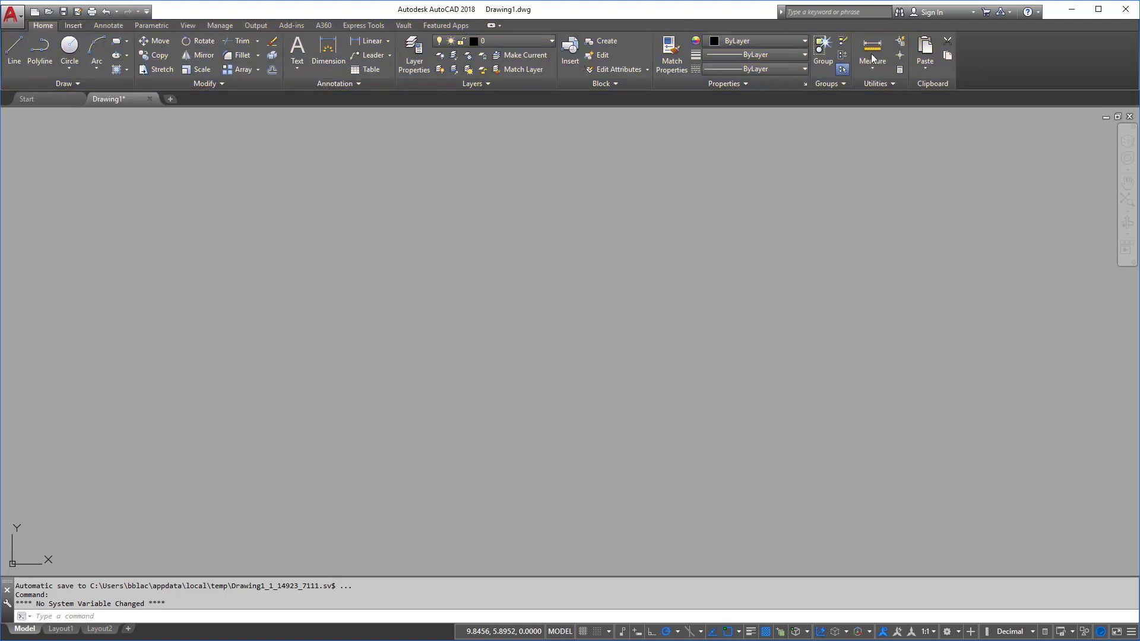
Look at the Annotate ribbon and the Layout1 and Layout2 sheets, then return to Model
{"action": "left_click", "coordinate": [108, 26]}
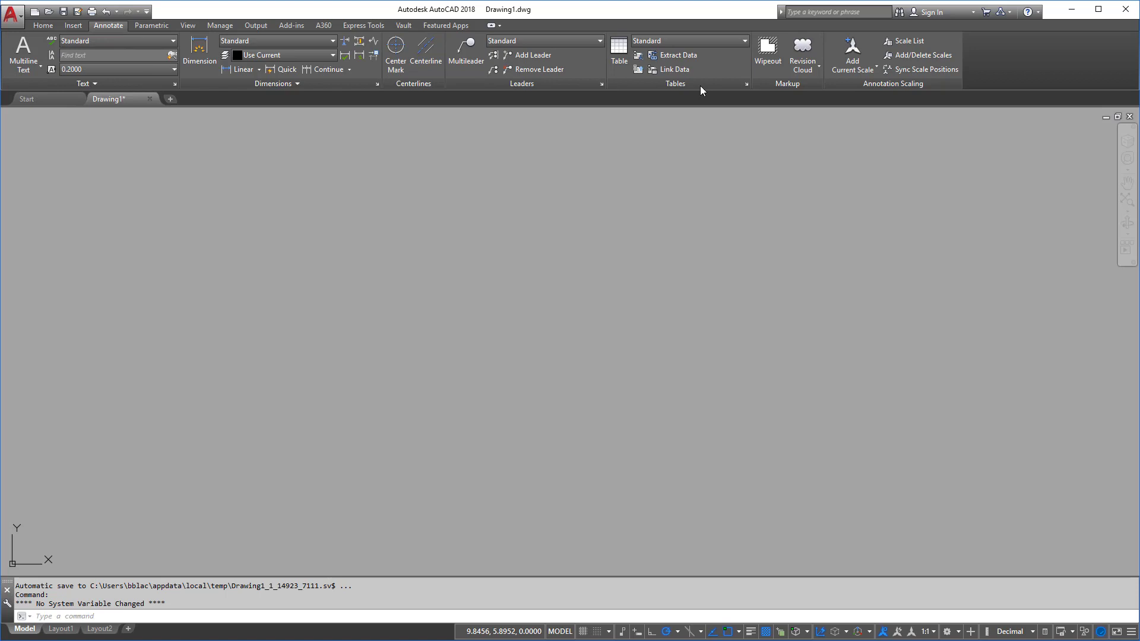
{"action": "left_click", "coordinate": [44, 26]}
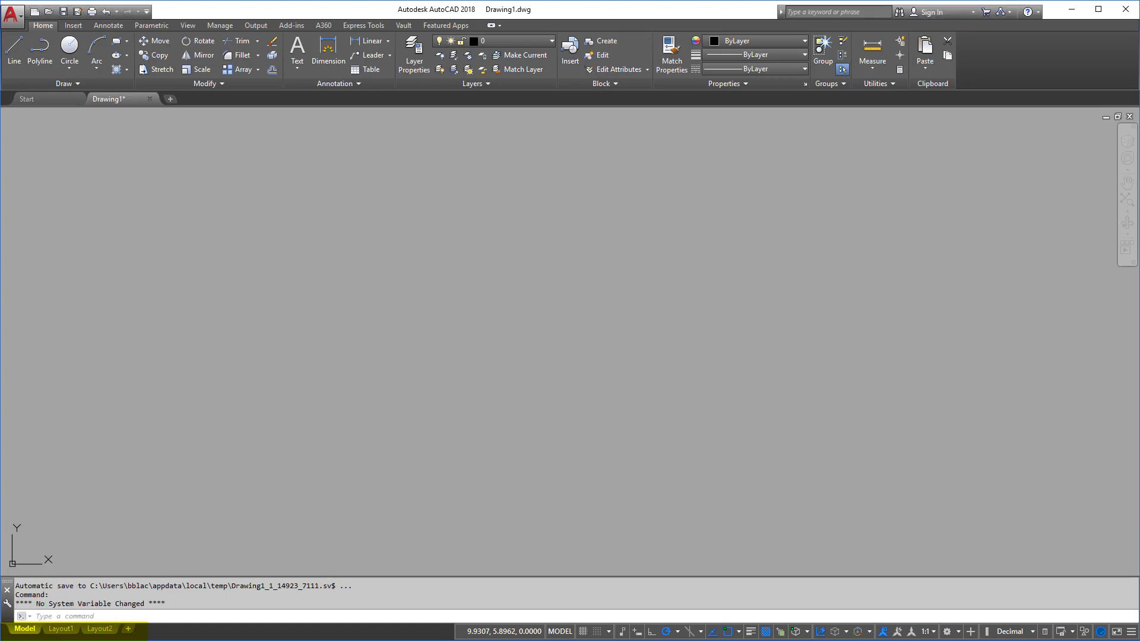
{"action": "left_click", "coordinate": [60, 634]}
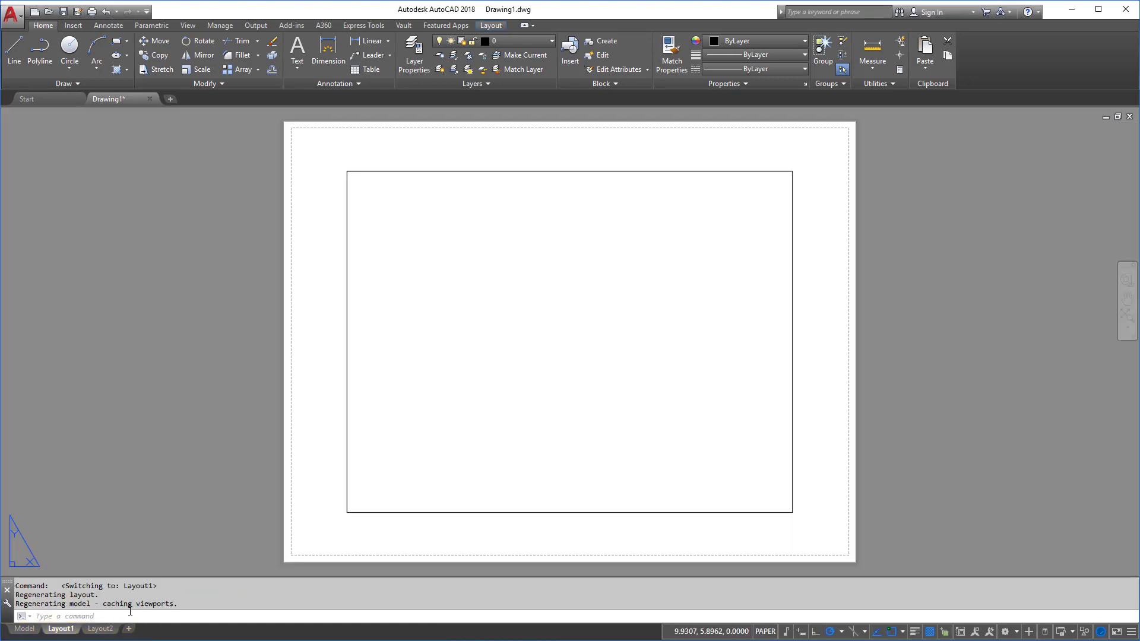
{"action": "left_click", "coordinate": [100, 628]}
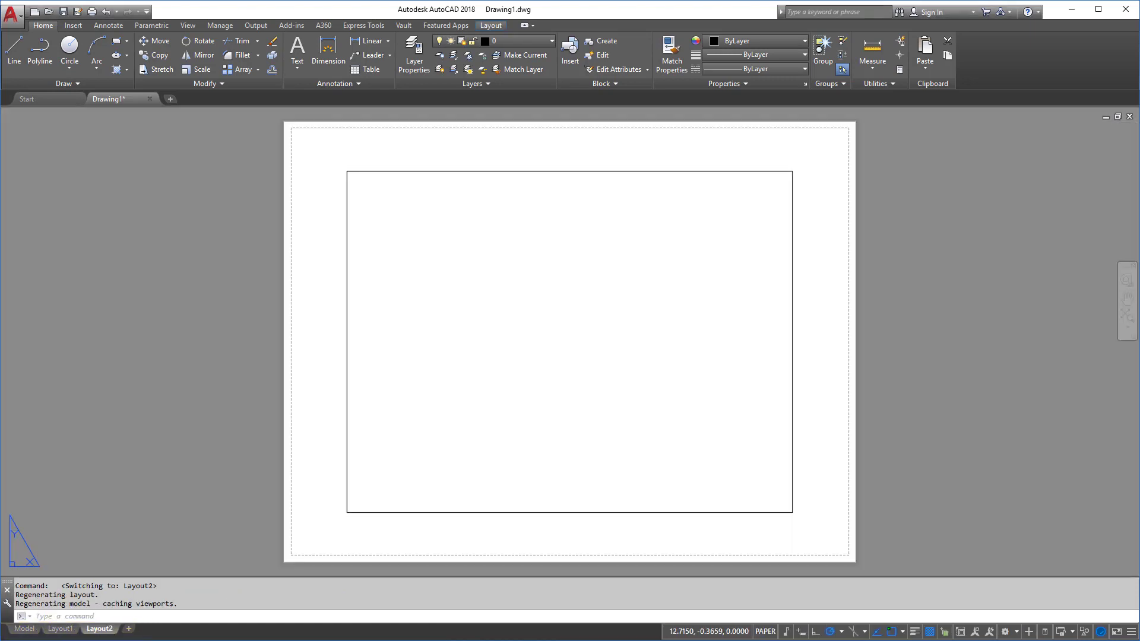
{"action": "double_click", "coordinate": [60, 629]}
{"action": "left_click", "coordinate": [27, 628]}
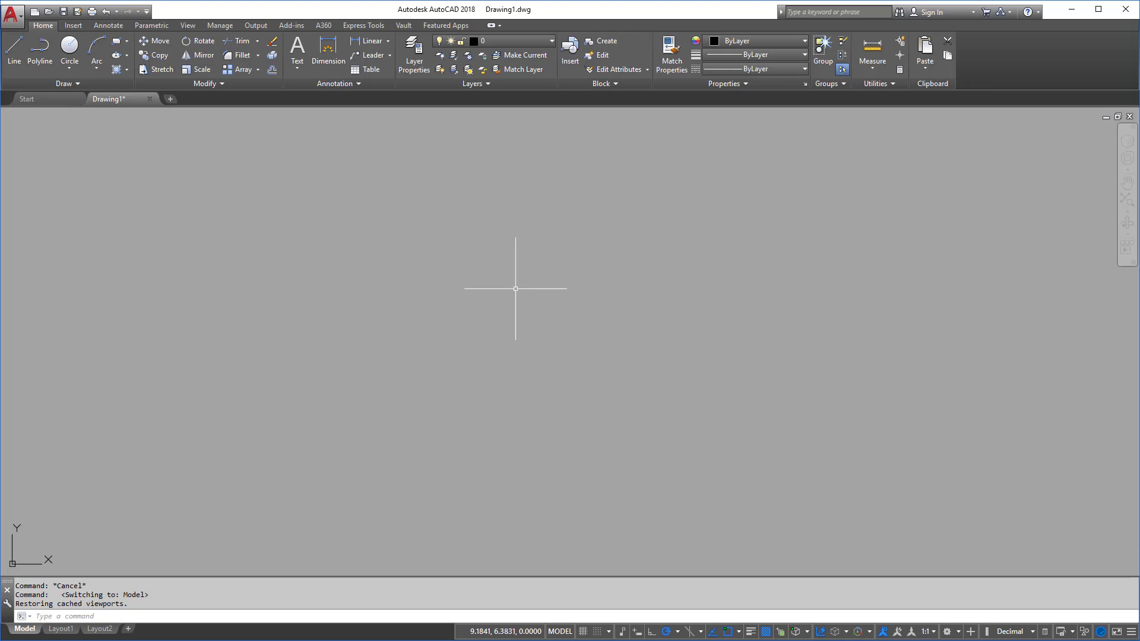
Try dynamic input with a stray test string, then clear leftover text from the command line
{"action": "left_click", "coordinate": [636, 634]}
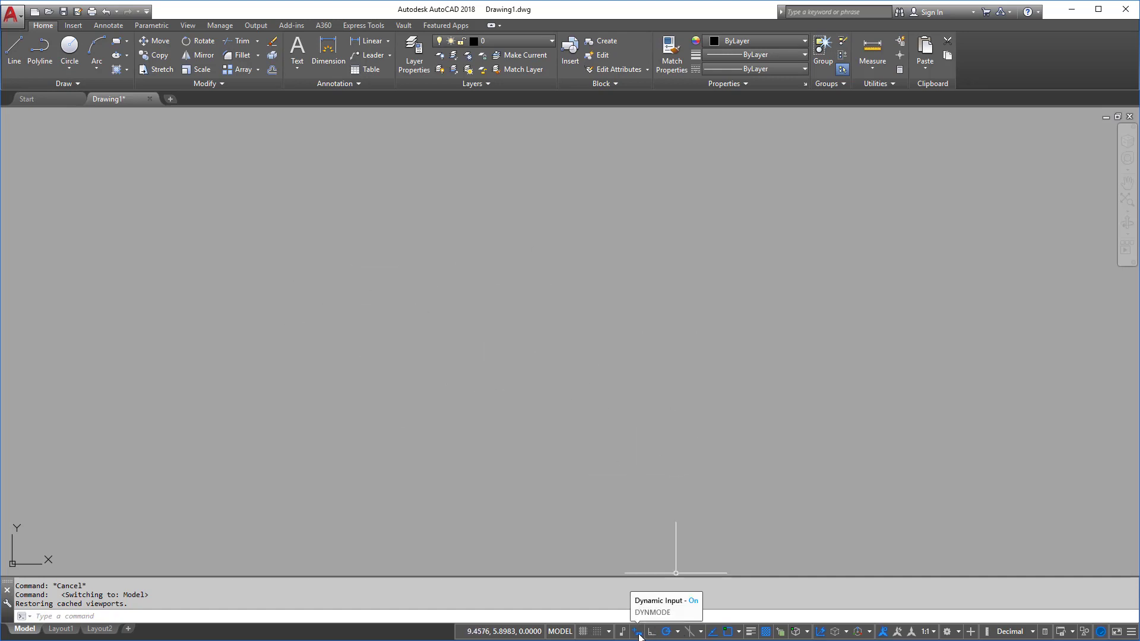
{"action": "type", "text": "zxdxfvzdfsdfdsfdf"}
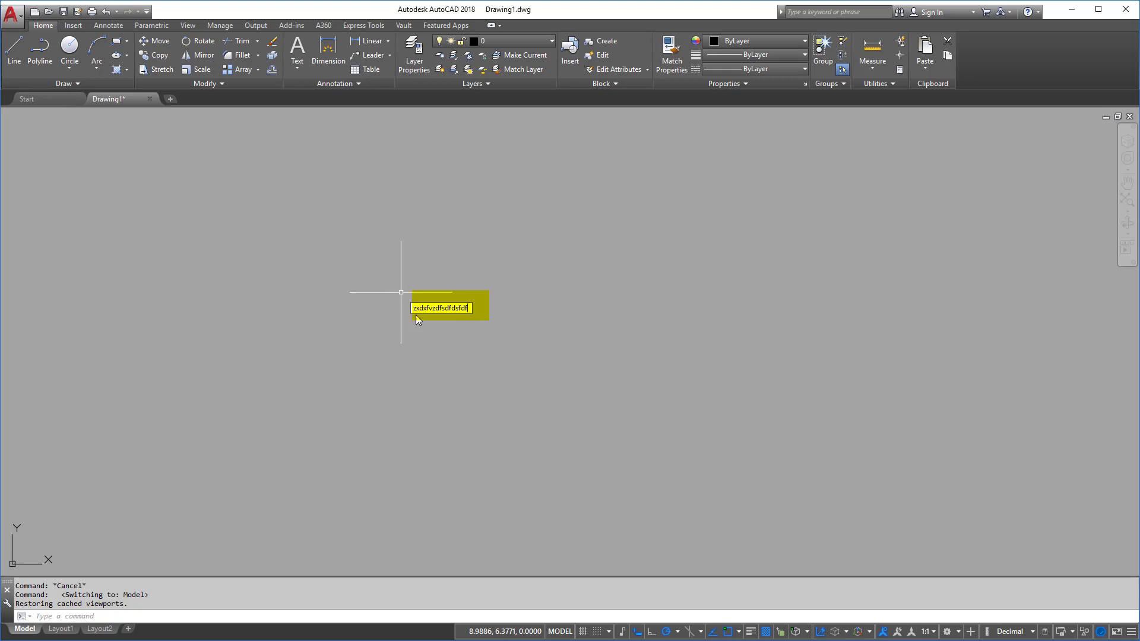
{"action": "left_click", "coordinate": [416, 313]}
{"action": "left_click", "coordinate": [523, 535]}
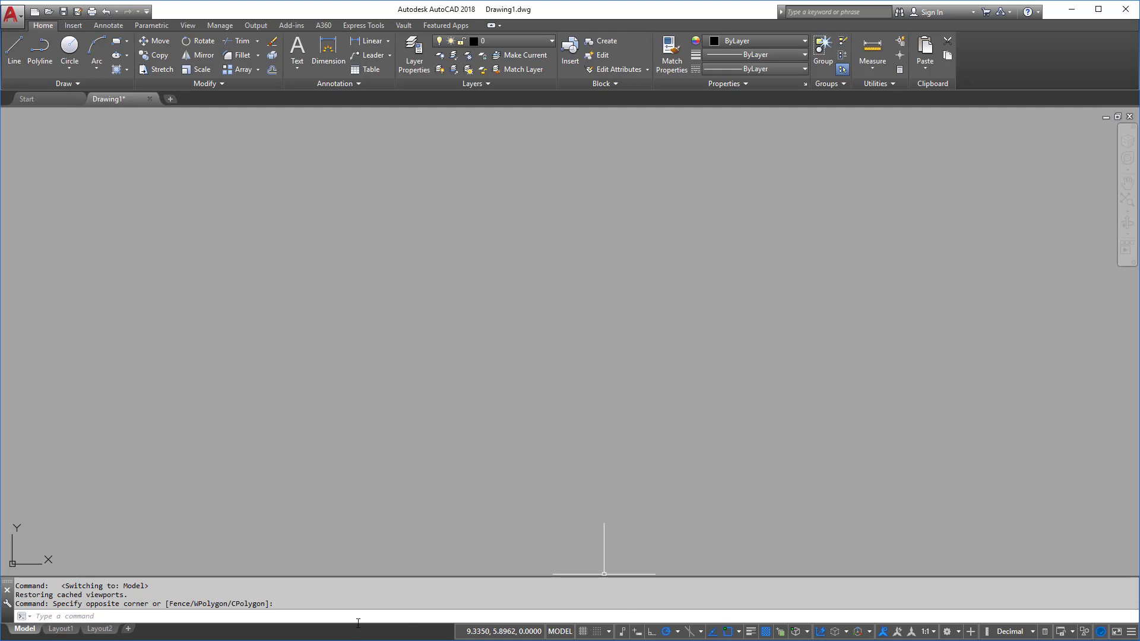
{"action": "left_click", "coordinate": [336, 616]}
{"action": "type", "text": "czvbcfbcvbcvbvb"}
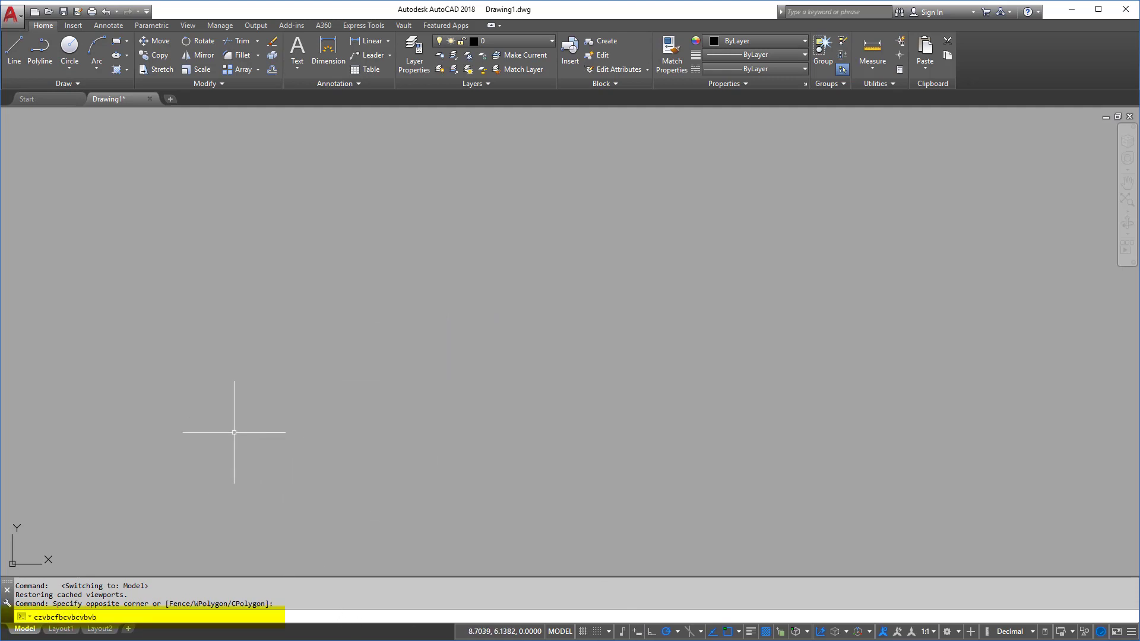
{"action": "type", "text": "hjbkghj"}
{"action": "key", "text": "BackSpace"}
{"action": "key", "text": "BackSpace"}
{"action": "key", "text": "BackSpace"}
{"action": "key", "text": "BackSpace"}
{"action": "key", "text": "BackSpace"}
{"action": "key", "text": "BackSpace"}
{"action": "key", "text": "BackSpace"}
{"action": "key", "text": "BackSpace"}
{"action": "key", "text": "BackSpace"}
{"action": "key", "text": "BackSpace"}
{"action": "key", "text": "BackSpace"}
{"action": "key", "text": "BackSpace"}
{"action": "key", "text": "BackSpace"}
{"action": "key", "text": "BackSpace"}
{"action": "key", "text": "BackSpace"}
{"action": "key", "text": "BackSpace"}
{"action": "key", "text": "BackSpace"}
{"action": "key", "text": "BackSpace"}
{"action": "key", "text": "BackSpace"}
{"action": "key", "text": "BackSpace"}
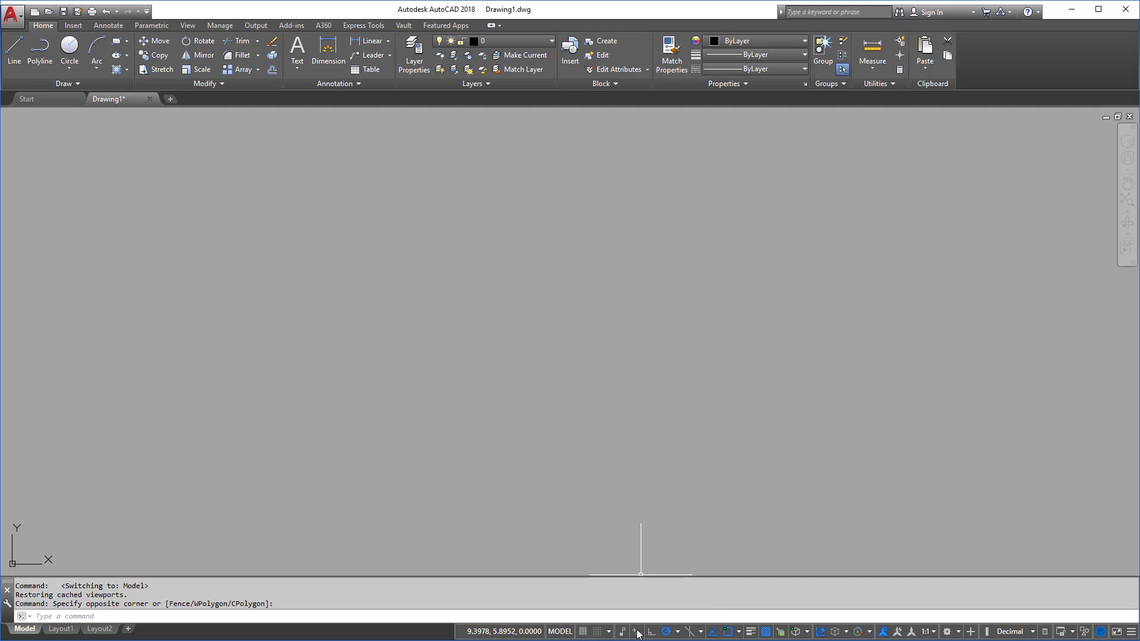
Turn dynamic input on again and cancel a test entry with Esc
{"action": "left_click", "coordinate": [638, 633]}
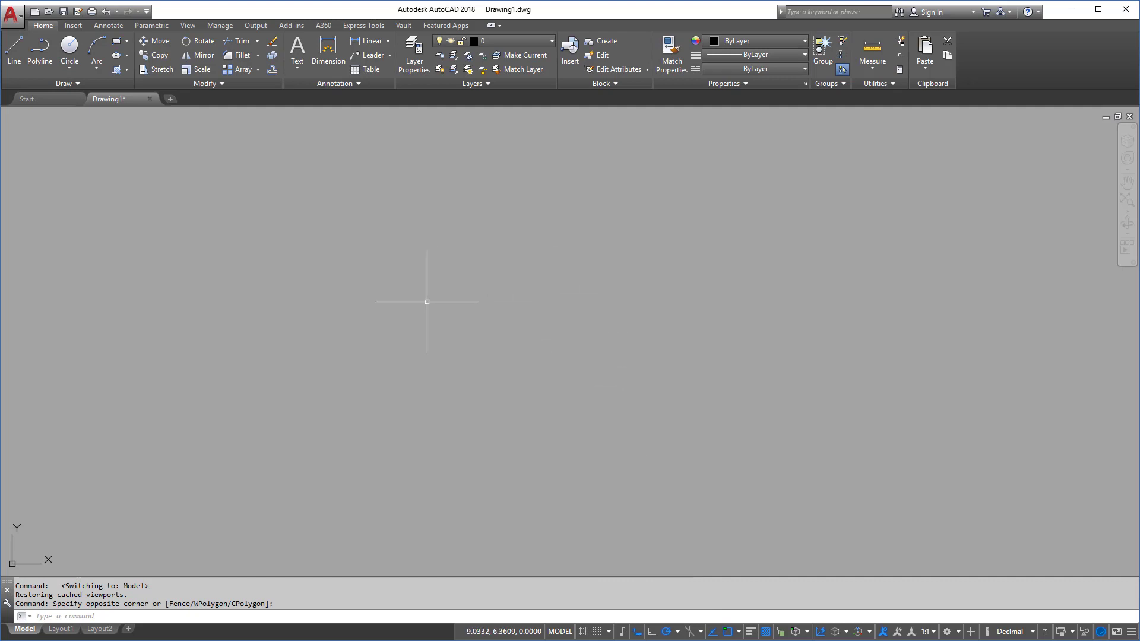
{"action": "type", "text": "sadasdasdasdsadsdsd"}
{"action": "key", "text": "Escape"}
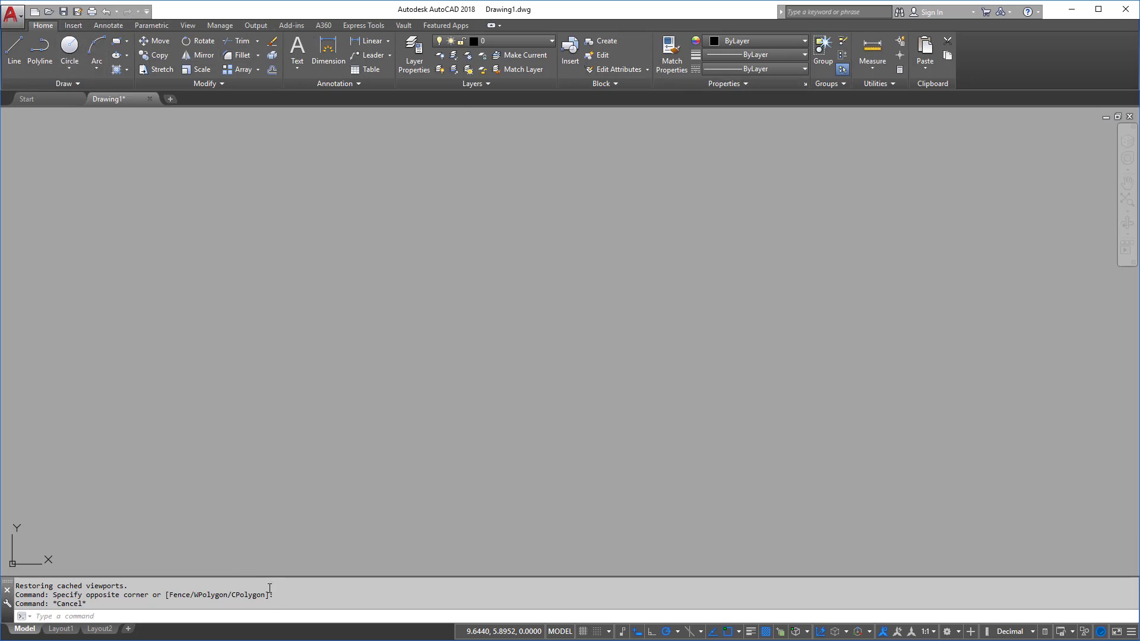
{"action": "left_click", "coordinate": [522, 318]}
{"action": "left_click", "coordinate": [499, 271]}
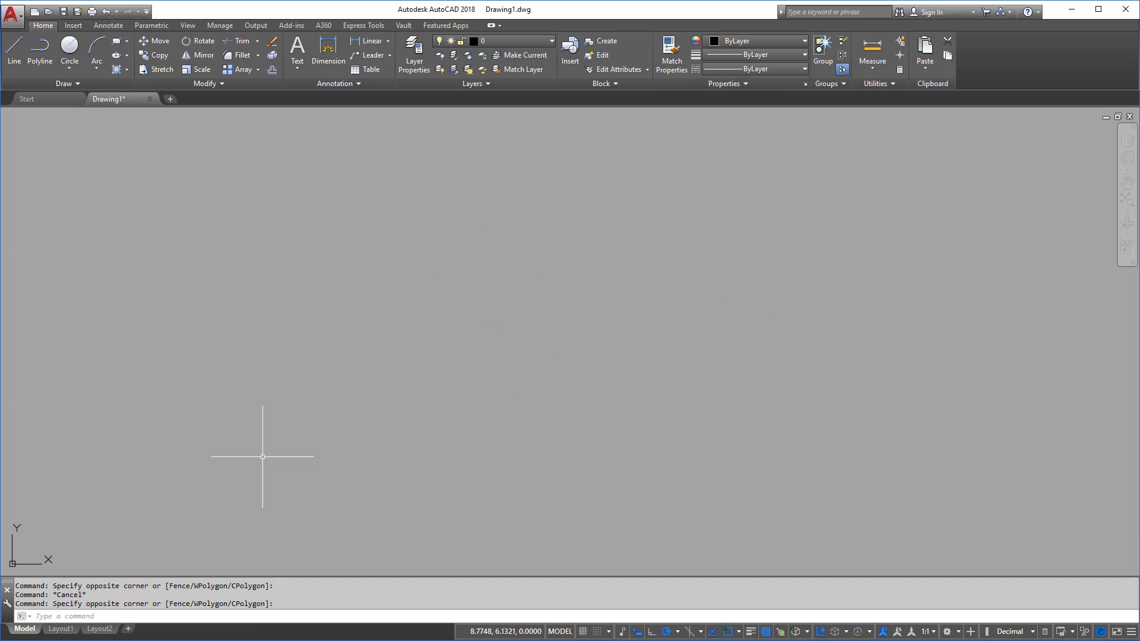
{"action": "left_click", "coordinate": [70, 633]}
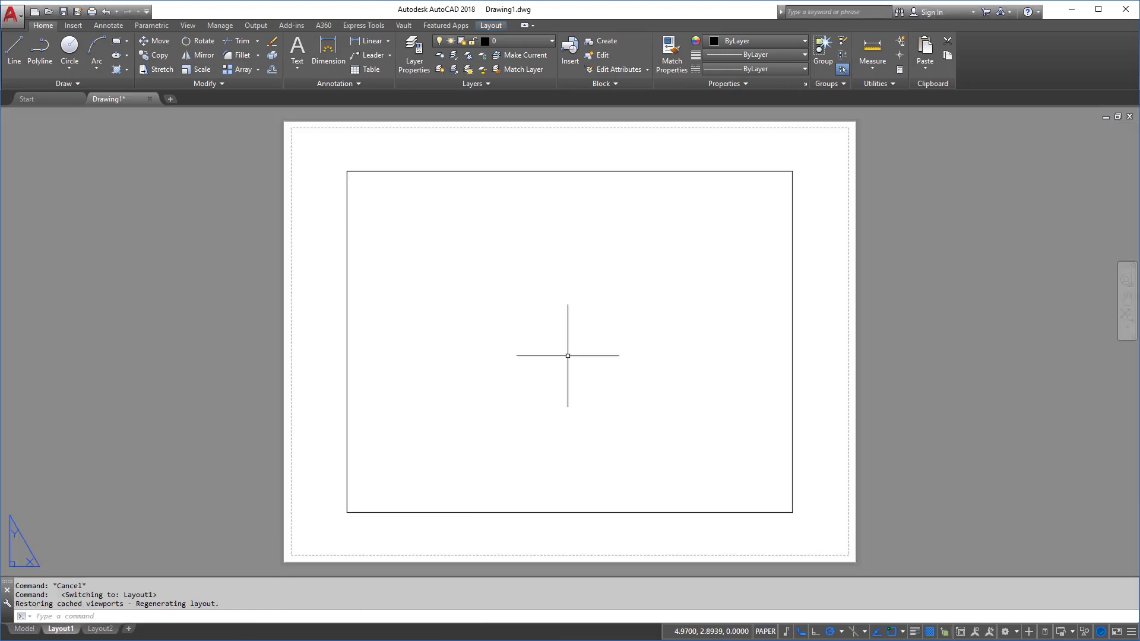
{"action": "left_click", "coordinate": [25, 631]}
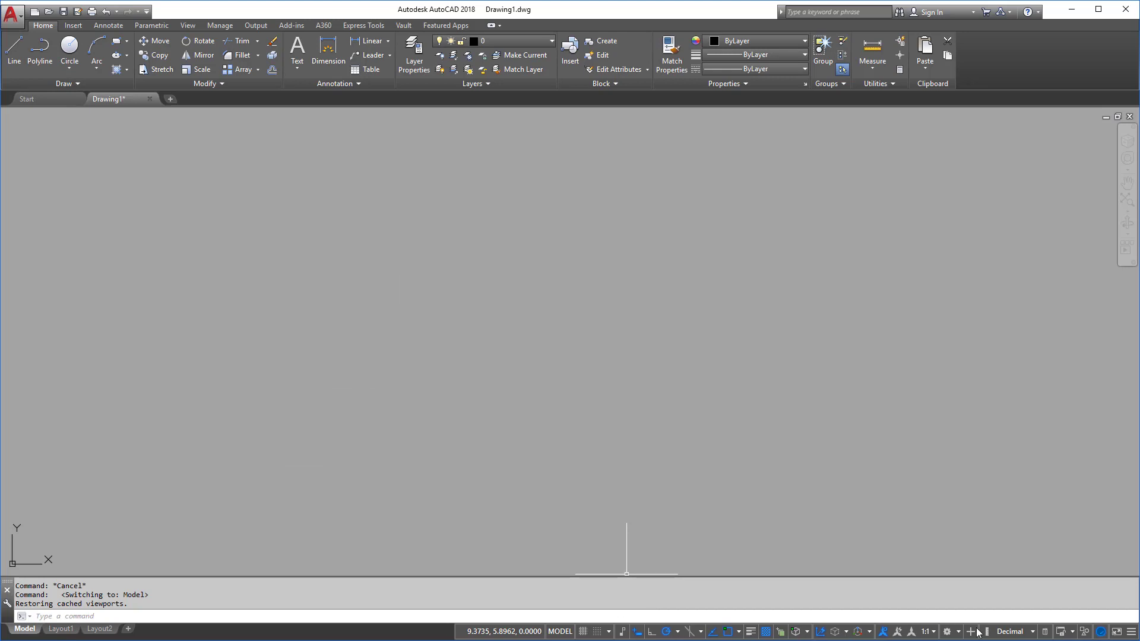
{"action": "left_click", "coordinate": [1132, 631]}
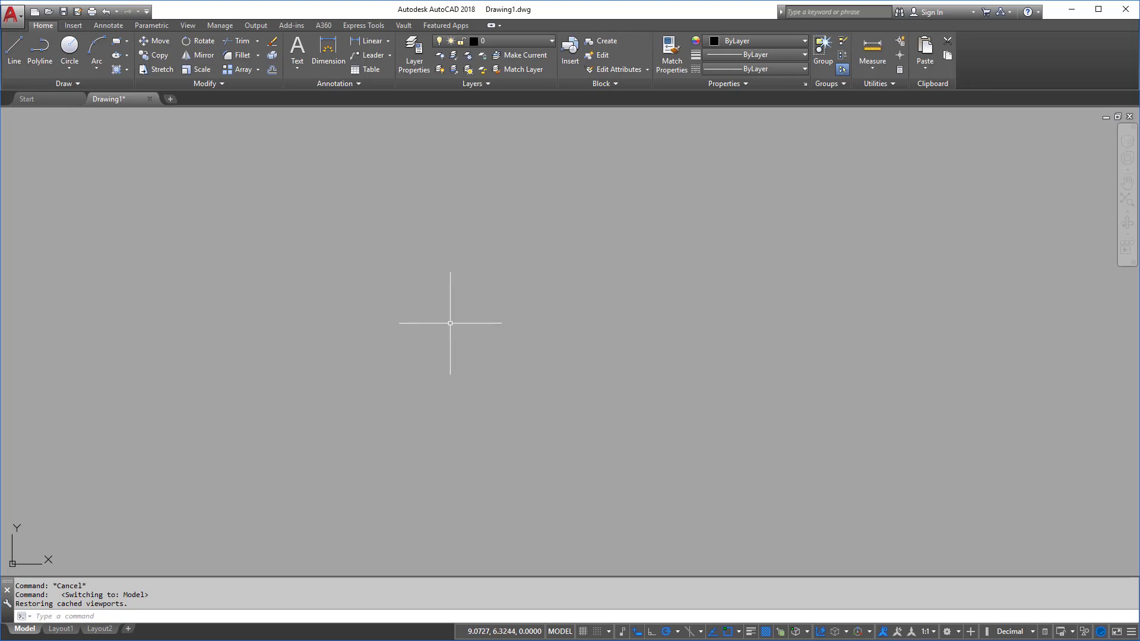
{"action": "left_click", "coordinate": [450, 323]}
{"action": "left_click", "coordinate": [452, 324]}
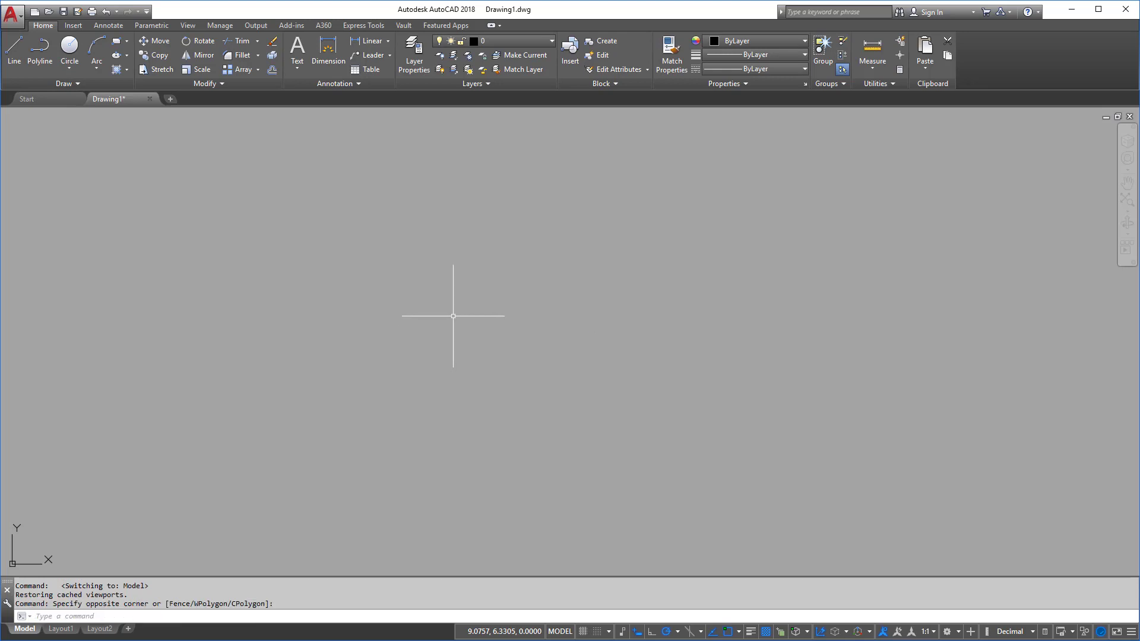
{"action": "left_click", "coordinate": [404, 208]}
{"action": "left_click", "coordinate": [298, 275]}
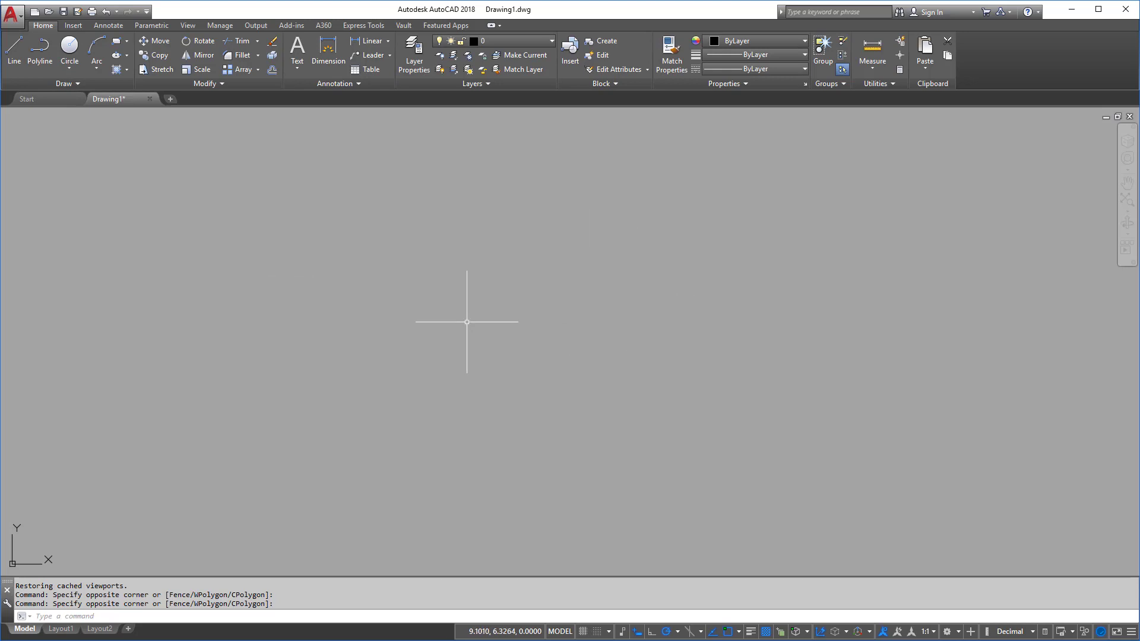
{"action": "right_click", "coordinate": [331, 330]}
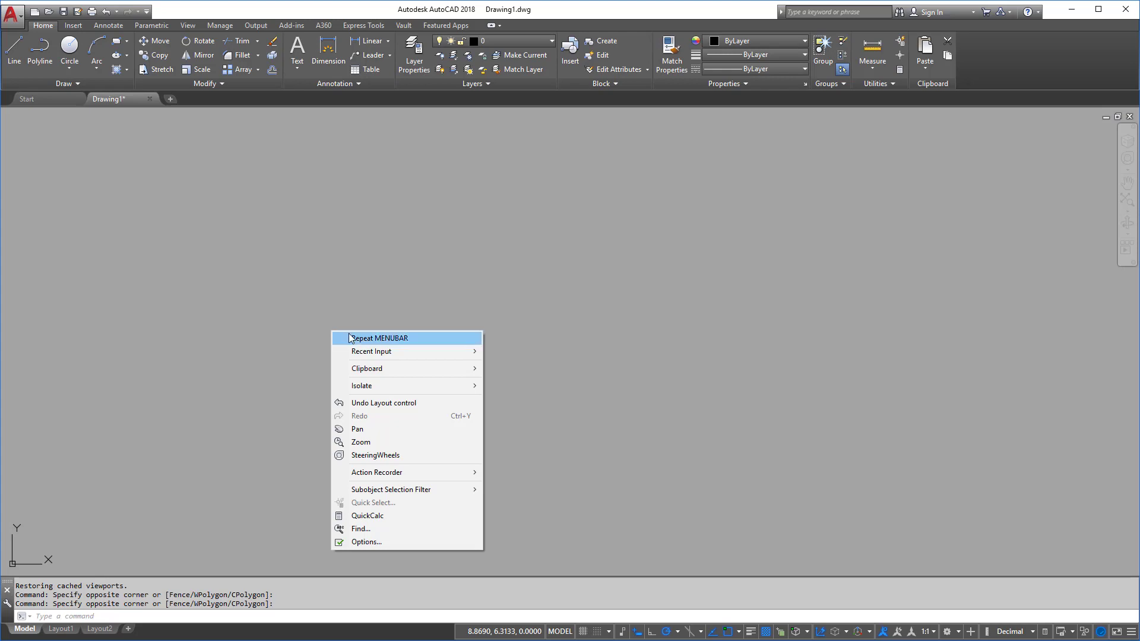
{"action": "left_click", "coordinate": [444, 284]}
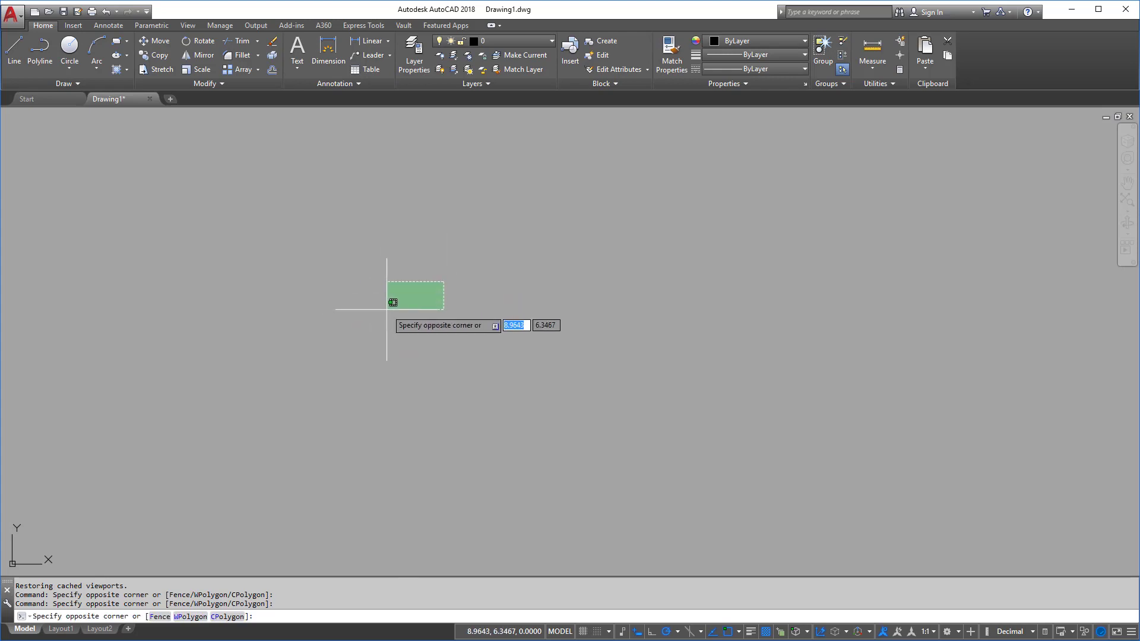
{"action": "left_click", "coordinate": [391, 304]}
{"action": "left_click", "coordinate": [503, 317]}
{"action": "left_click", "coordinate": [448, 352]}
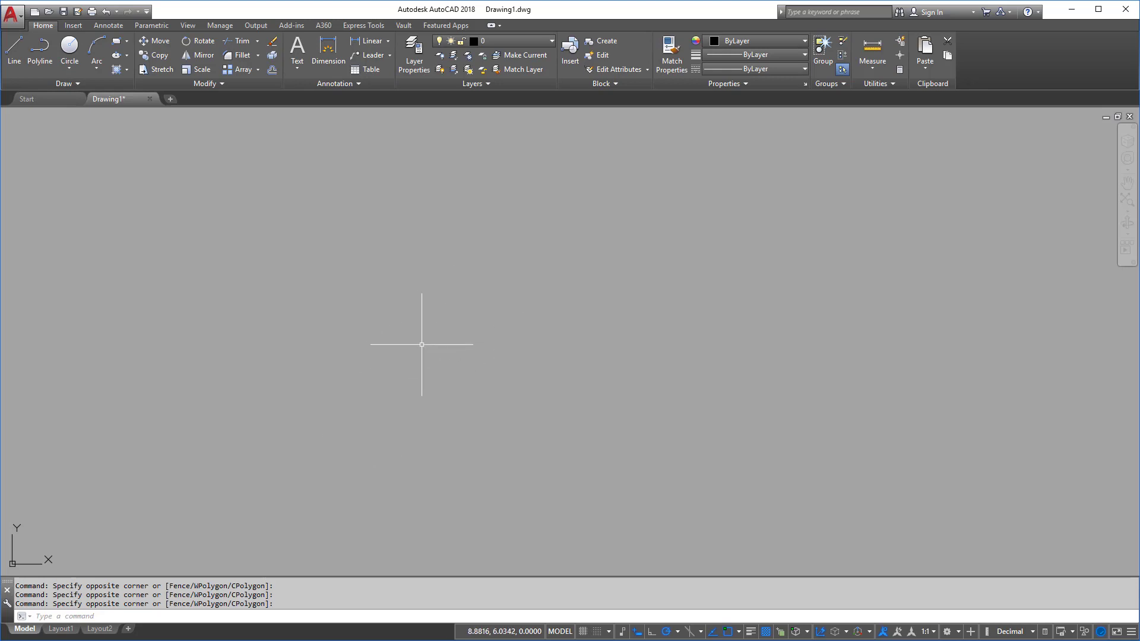
Draw a circle by picking its centre point and a radius point in model space
{"action": "left_click", "coordinate": [69, 55]}
{"action": "left_click", "coordinate": [407, 285]}
{"action": "left_click", "coordinate": [470, 283]}
Zoom in and out around the circle, then pan it right and down
{"action": "scroll", "coordinate": [410, 283], "scroll_direction": "up", "scroll_amount": 2}
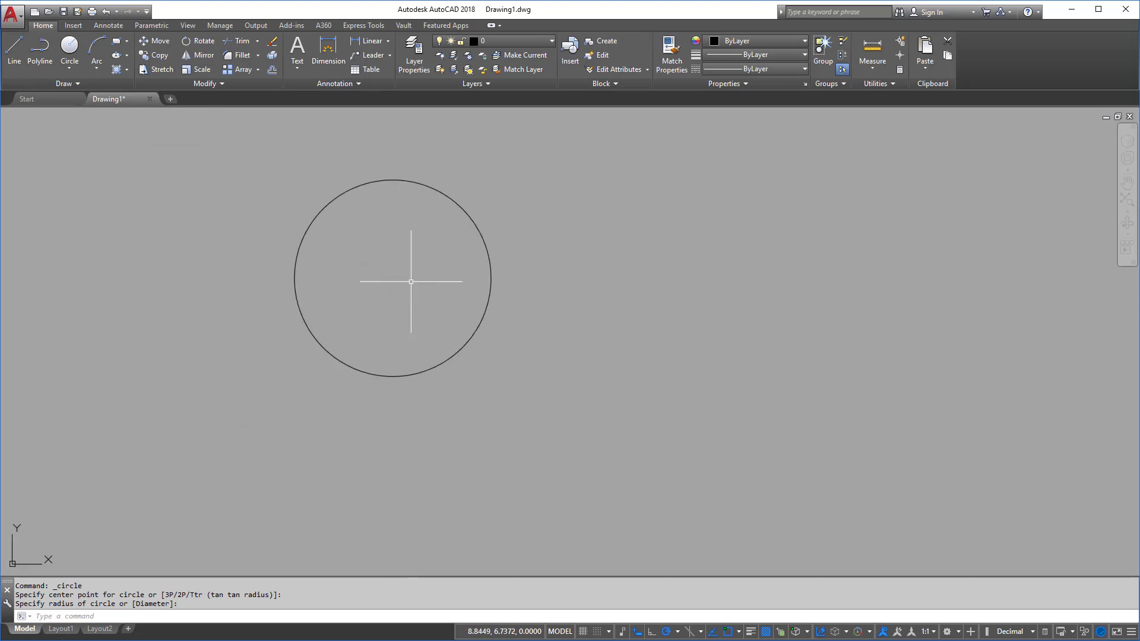
{"action": "scroll", "coordinate": [411, 281], "scroll_direction": "up", "scroll_amount": 6}
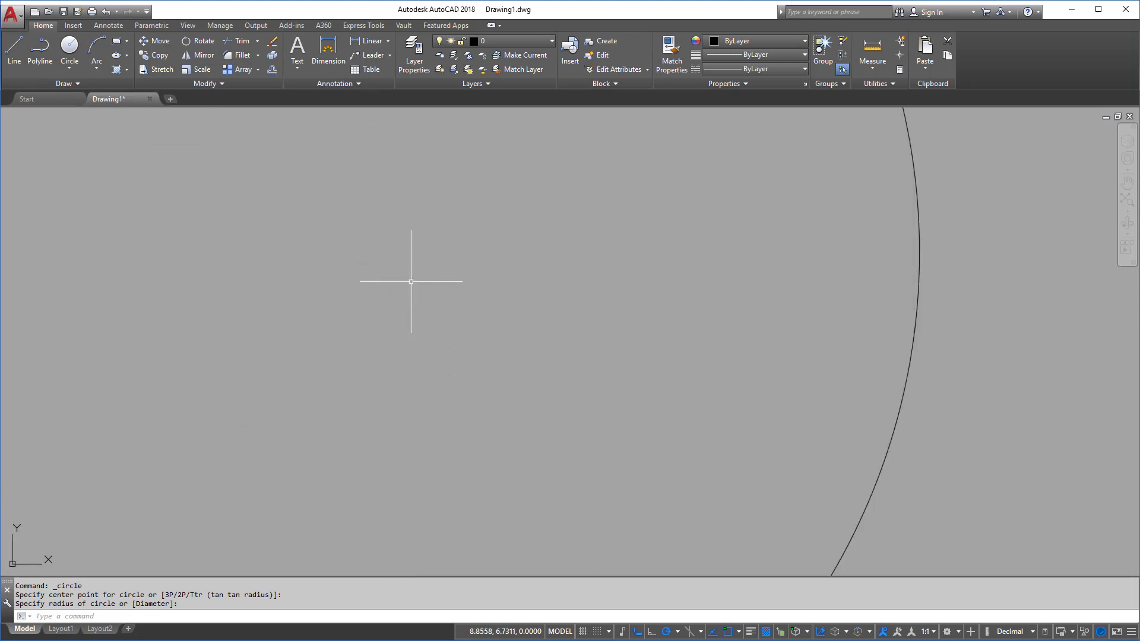
{"action": "scroll", "coordinate": [411, 281], "scroll_direction": "down", "scroll_amount": 12}
{"action": "scroll", "coordinate": [411, 281], "scroll_direction": "down", "scroll_amount": 1}
{"action": "scroll", "coordinate": [411, 281], "scroll_direction": "up", "scroll_amount": 1}
{"action": "mouse_move", "coordinate": [404, 284]}
{"action": "middle_mouse_down"}
{"action": "mouse_move", "coordinate": [540, 323]}
{"action": "mouse_move", "coordinate": [559, 359]}
{"action": "middle_mouse_up"}
Adjust the zoom level and pan the circle toward the centre of the view
{"action": "scroll", "coordinate": [559, 359], "scroll_direction": "up", "scroll_amount": 6}
{"action": "scroll", "coordinate": [558, 358], "scroll_direction": "down", "scroll_amount": 8}
{"action": "scroll", "coordinate": [629, 341], "scroll_direction": "up", "scroll_amount": 6}
{"action": "scroll", "coordinate": [630, 350], "scroll_direction": "down", "scroll_amount": 2}
{"action": "scroll", "coordinate": [630, 350], "scroll_direction": "down", "scroll_amount": 2}
{"action": "scroll", "coordinate": [465, 356], "scroll_direction": "up", "scroll_amount": 2}
{"action": "scroll", "coordinate": [394, 330], "scroll_direction": "up", "scroll_amount": 6}
{"action": "scroll", "coordinate": [394, 331], "scroll_direction": "down", "scroll_amount": 6}
{"action": "scroll", "coordinate": [395, 330], "scroll_direction": "down", "scroll_amount": 4}
{"action": "scroll", "coordinate": [868, 280], "scroll_direction": "up", "scroll_amount": 5}
{"action": "scroll", "coordinate": [883, 274], "scroll_direction": "down", "scroll_amount": 5}
{"action": "scroll", "coordinate": [883, 275], "scroll_direction": "down", "scroll_amount": 2}
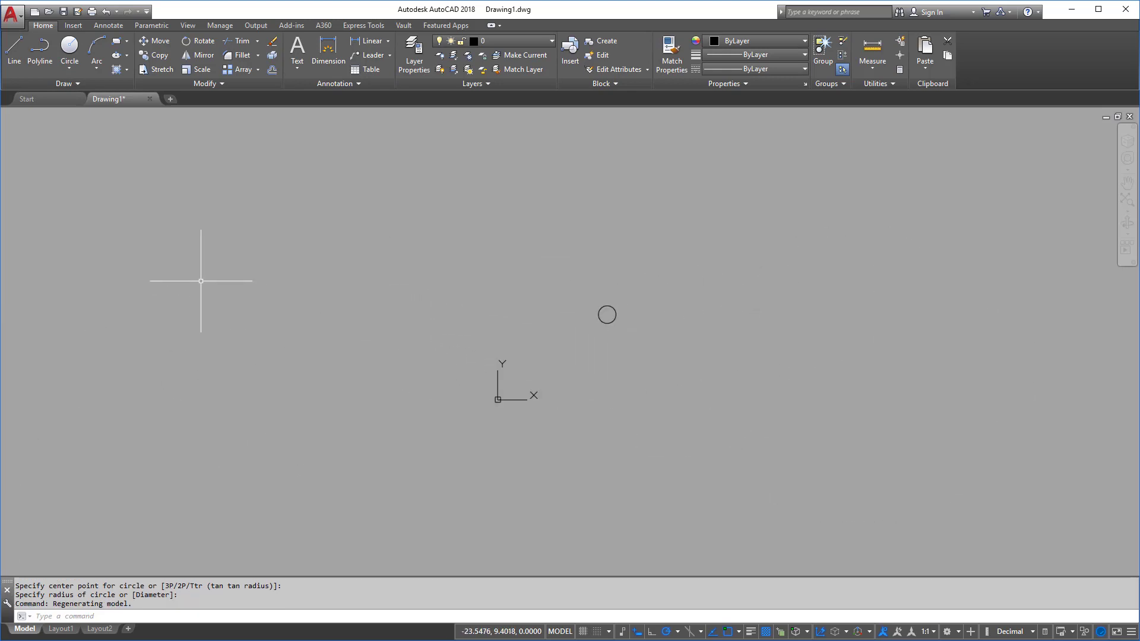
{"action": "scroll", "coordinate": [198, 275], "scroll_direction": "up", "scroll_amount": 2}
{"action": "scroll", "coordinate": [214, 279], "scroll_direction": "down", "scroll_amount": 2}
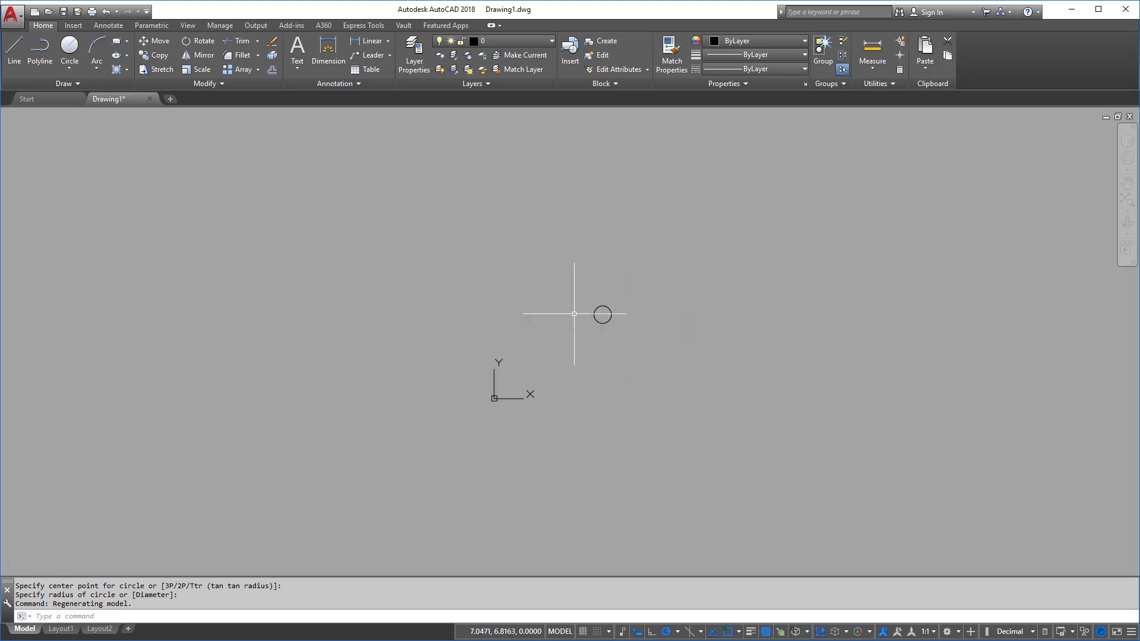
{"action": "scroll", "coordinate": [603, 315], "scroll_direction": "up", "scroll_amount": 8}
{"action": "scroll", "coordinate": [603, 311], "scroll_direction": "down", "scroll_amount": 6}
{"action": "scroll", "coordinate": [470, 287], "scroll_direction": "up", "scroll_amount": 6}
{"action": "scroll", "coordinate": [471, 287], "scroll_direction": "down", "scroll_amount": 4}
{"action": "mouse_move", "coordinate": [769, 315]}
{"action": "middle_mouse_down"}
{"action": "mouse_move", "coordinate": [629, 315]}
{"action": "mouse_move", "coordinate": [624, 295]}
{"action": "mouse_move", "coordinate": [713, 275]}
{"action": "mouse_move", "coordinate": [608, 286]}
{"action": "middle_mouse_up"}
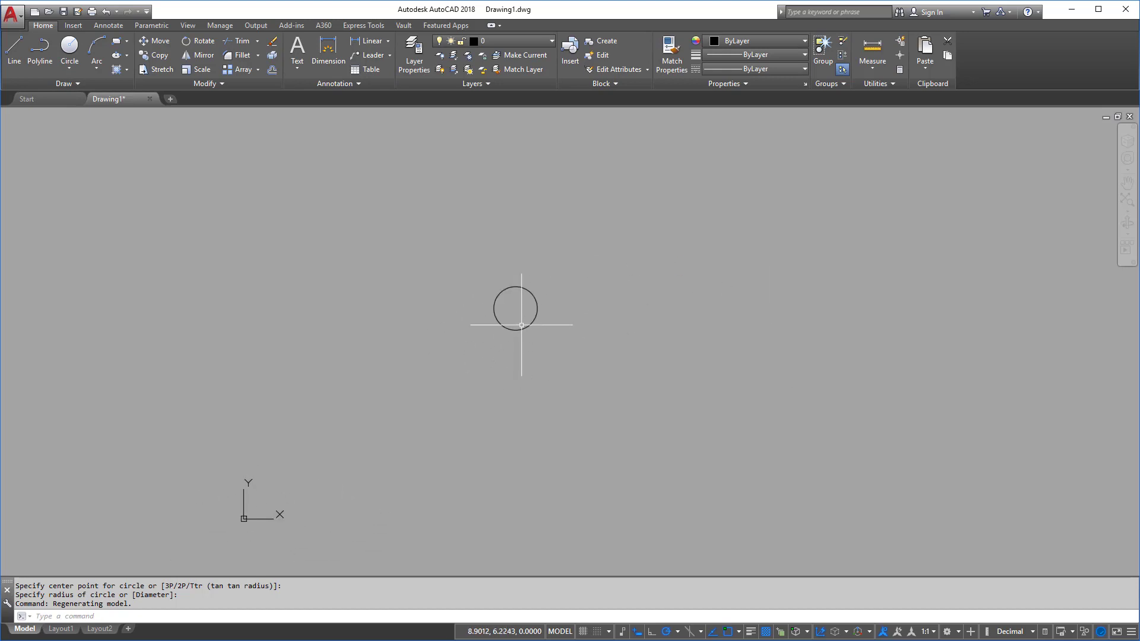